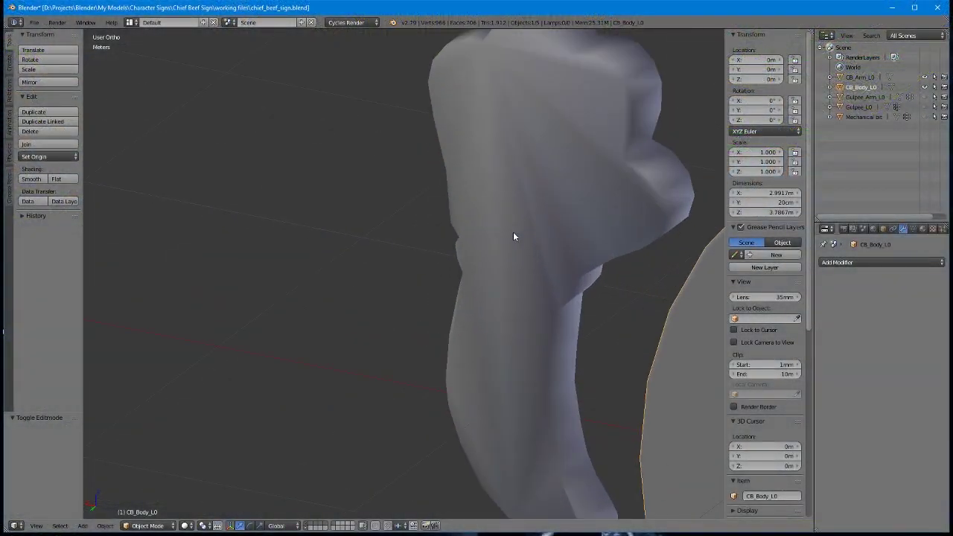
Step: Select CB_Arm_L0, enter Edit Mode, select all its faces and start an inset
middle_drag(513, 232, 589, 236)
click(859, 76)
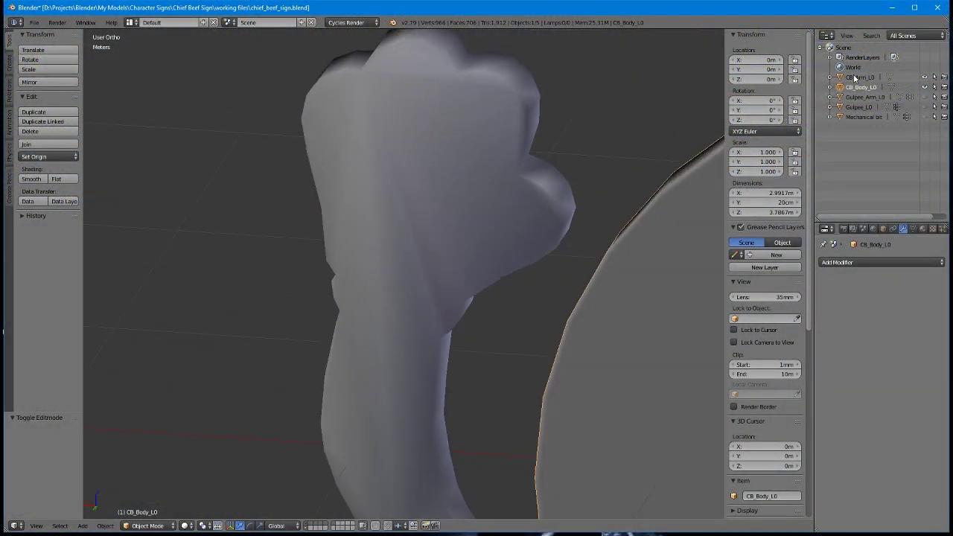
key(Tab)
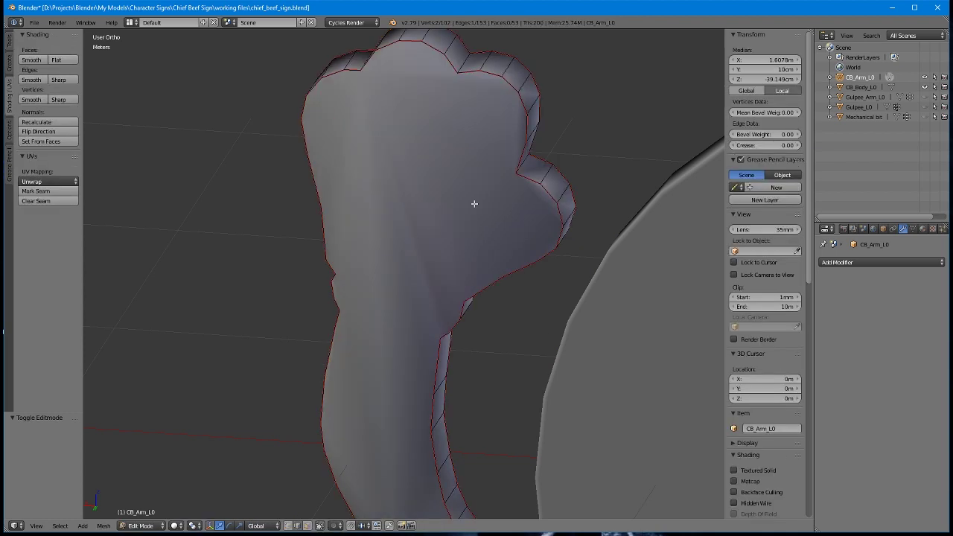
scroll(495, 179, up, 2)
key(l)
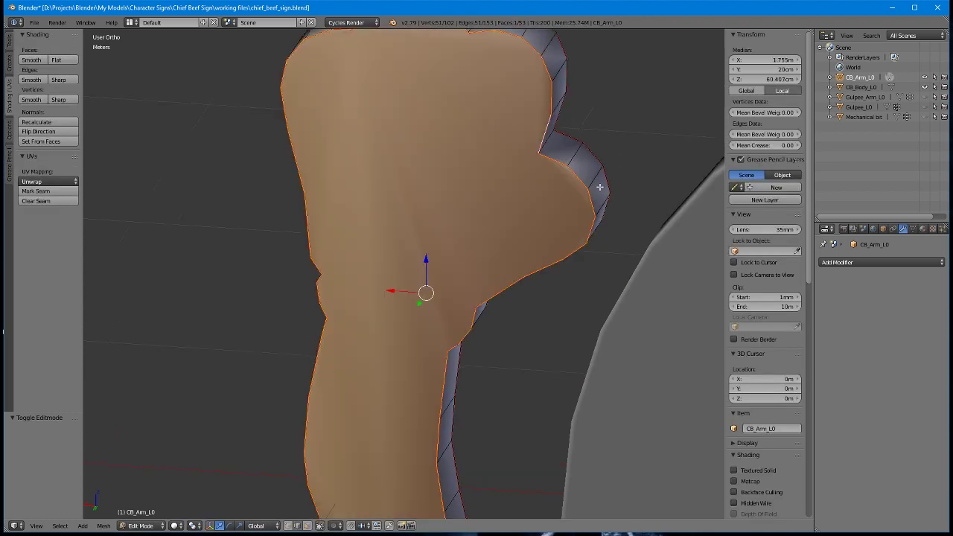
middle_drag(600, 188, 525, 293)
key(i)
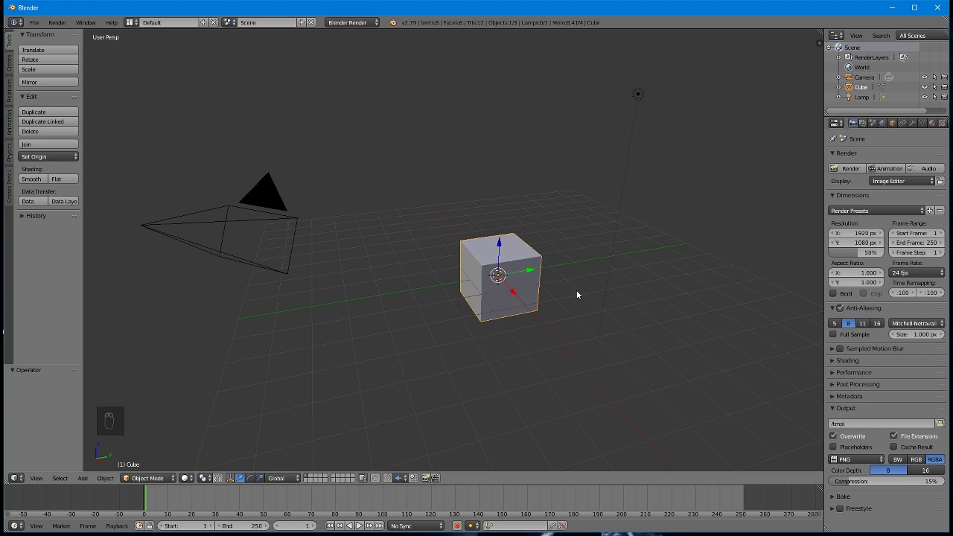
Step: Switch the render engine from Blender Render to Cycles Render
click(374, 24)
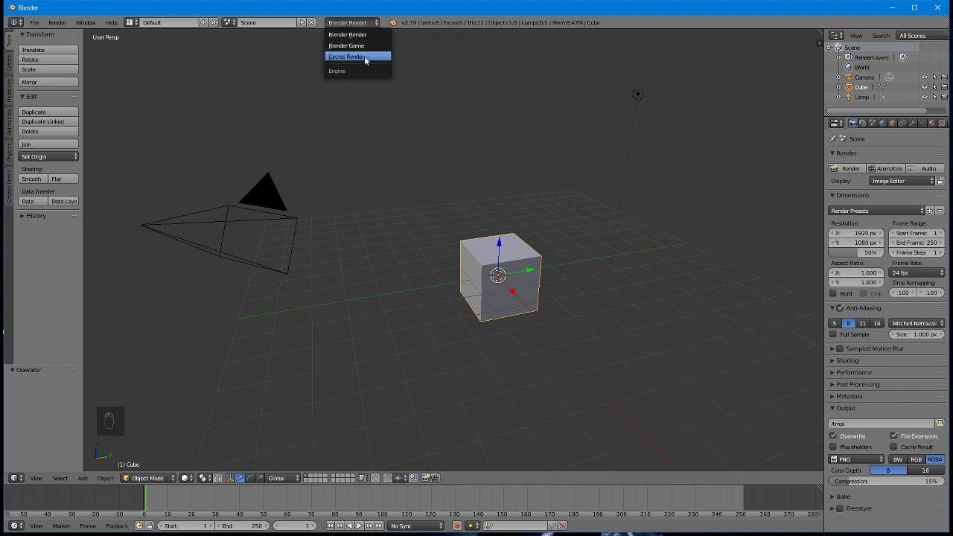
click(364, 57)
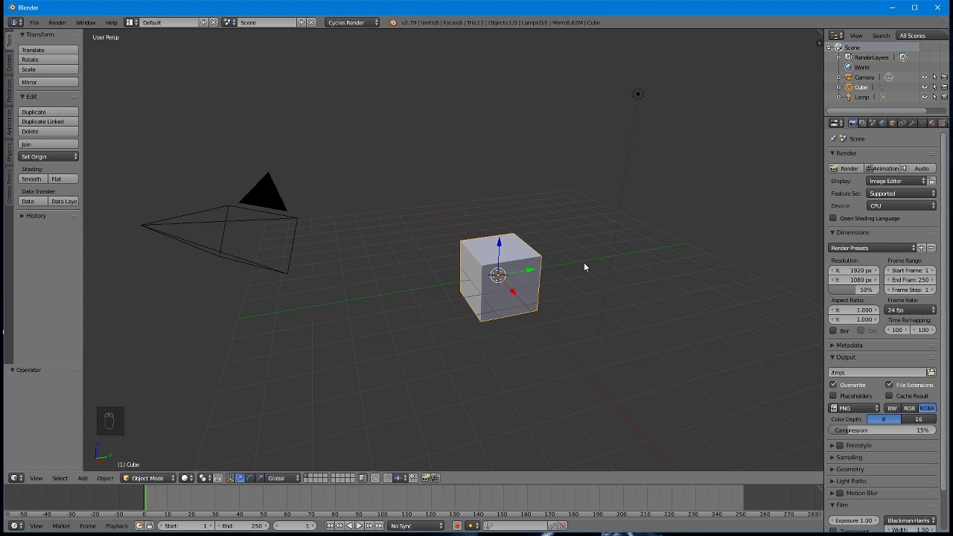
Step: Delete the camera and then the lamp, confirming each deletion
right_click(254, 218)
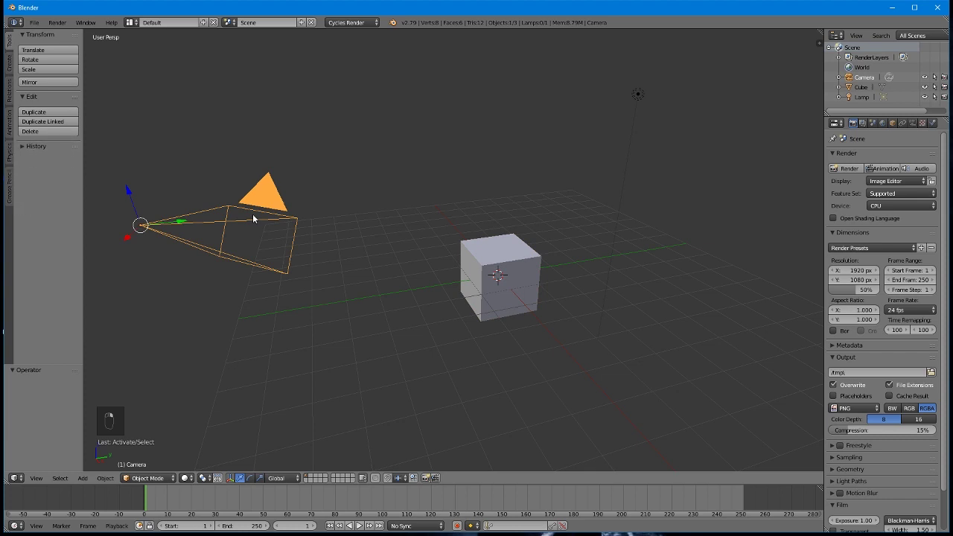
key(Delete)
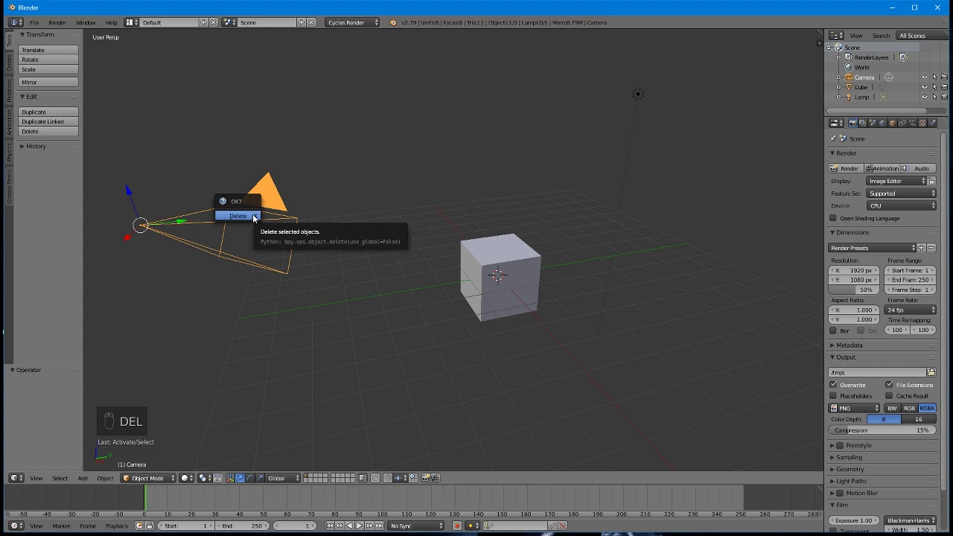
click(253, 217)
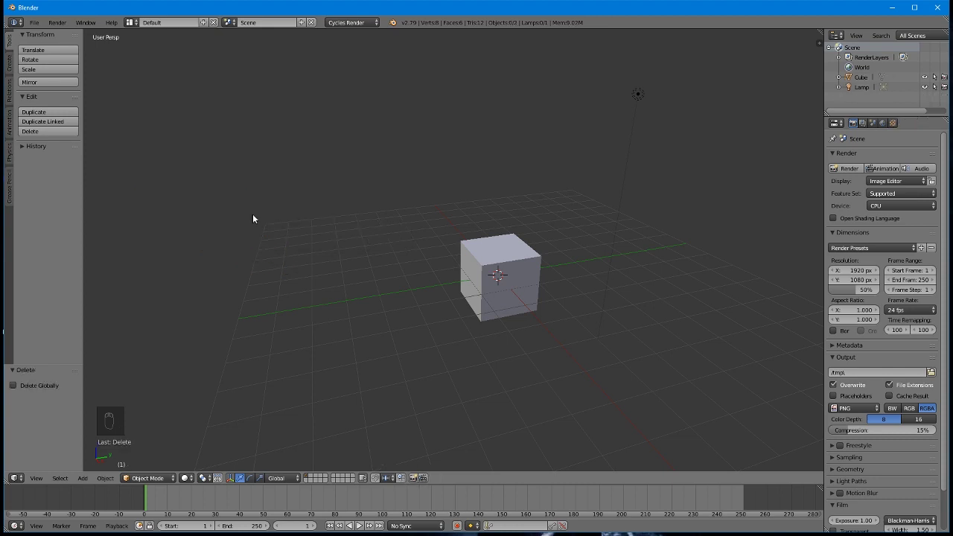
right_click(637, 95)
key(Delete)
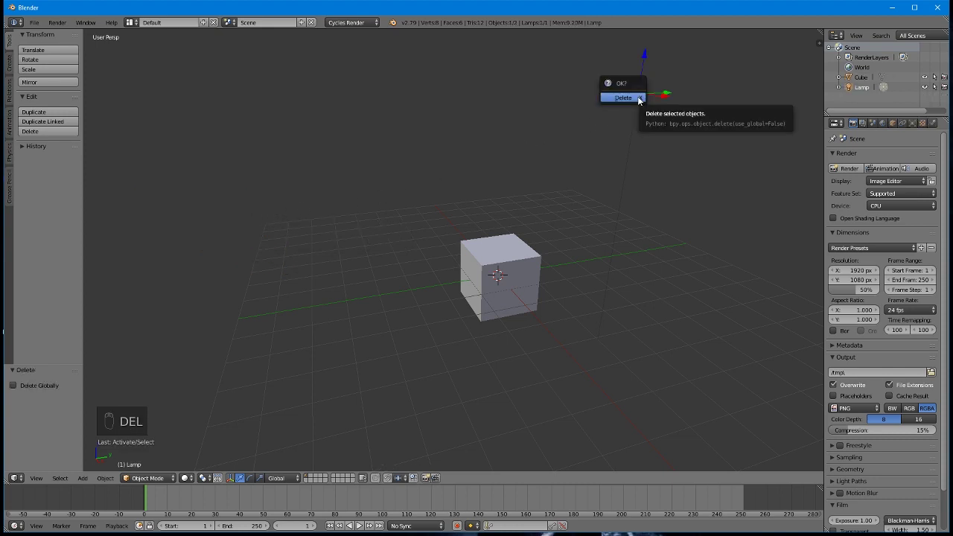
click(637, 100)
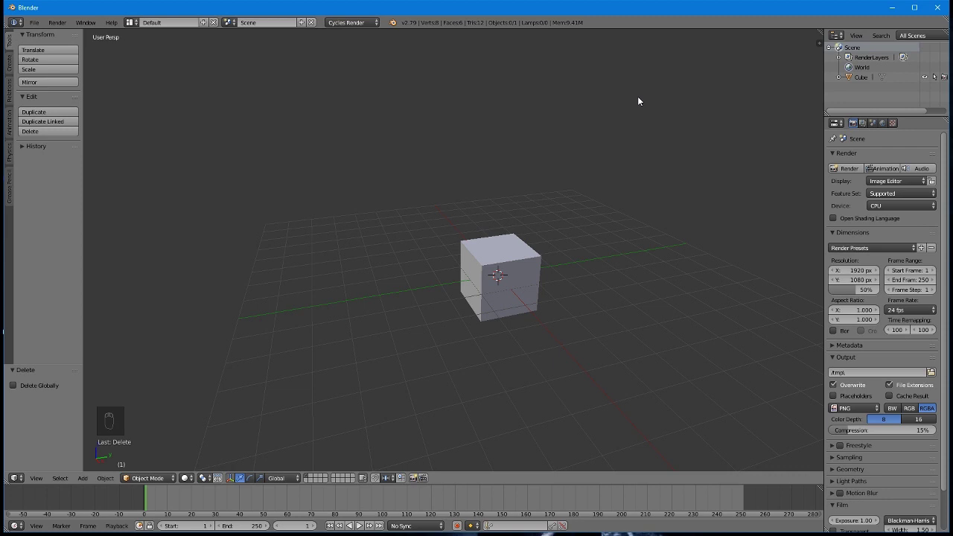
Step: In Scene properties, set Length units to Metric with a Unit Scale of 0.01
click(873, 123)
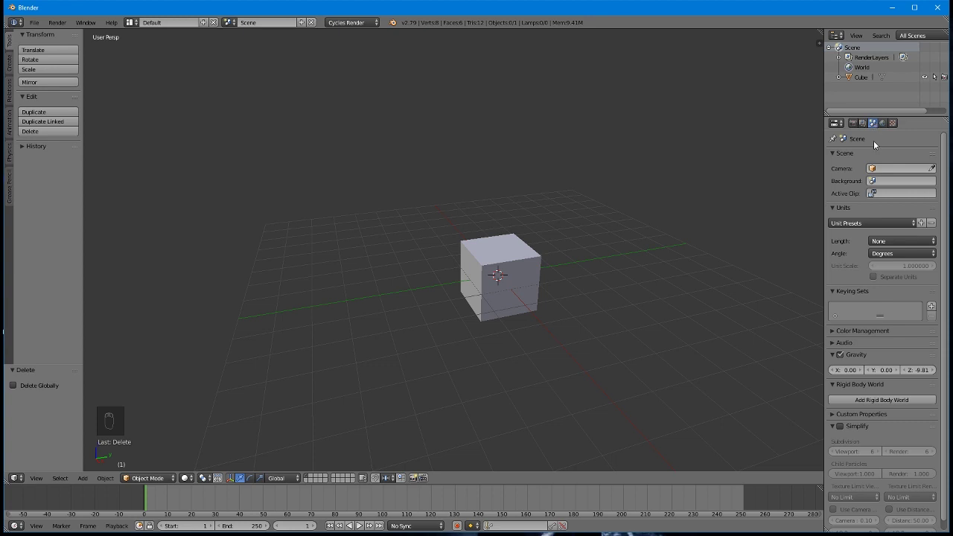
click(932, 241)
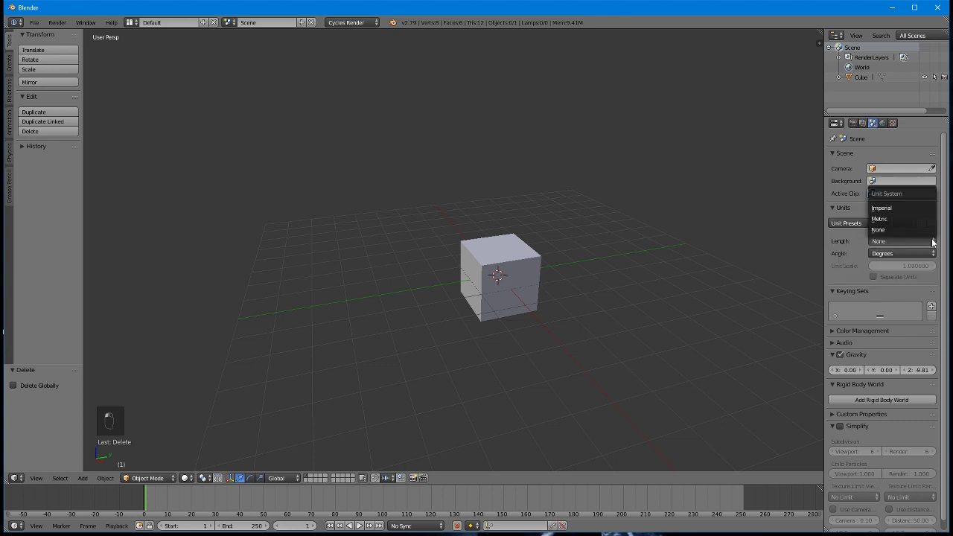
click(891, 218)
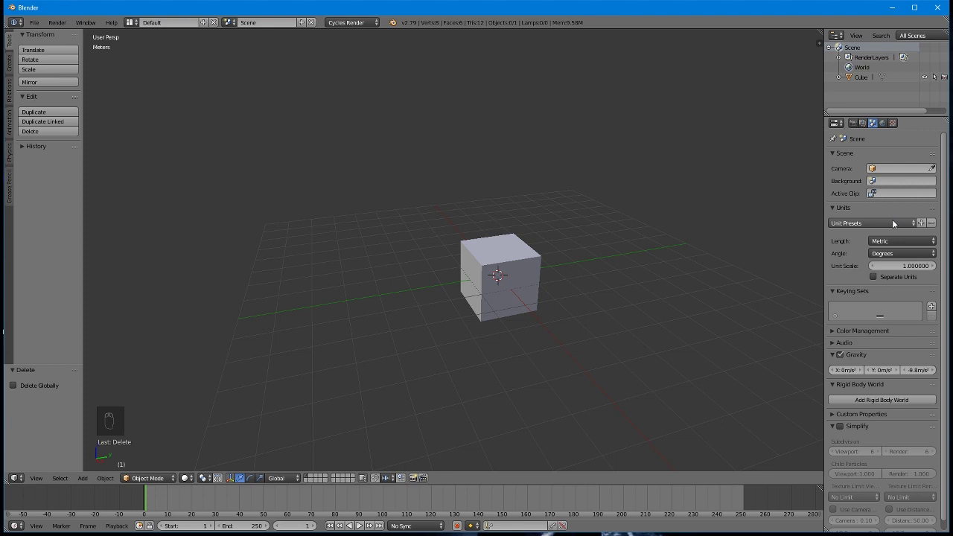
click(897, 266)
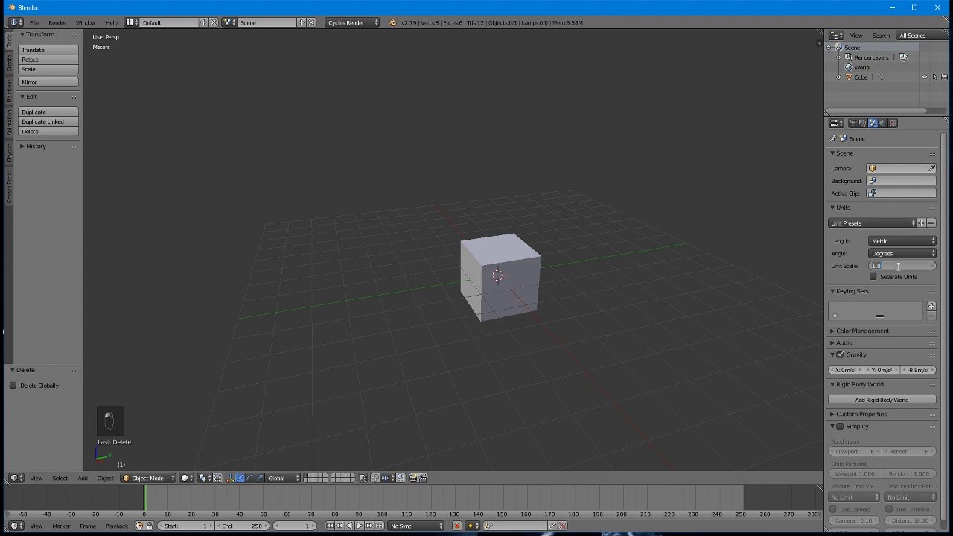
key(BackSpace)
key(Return)
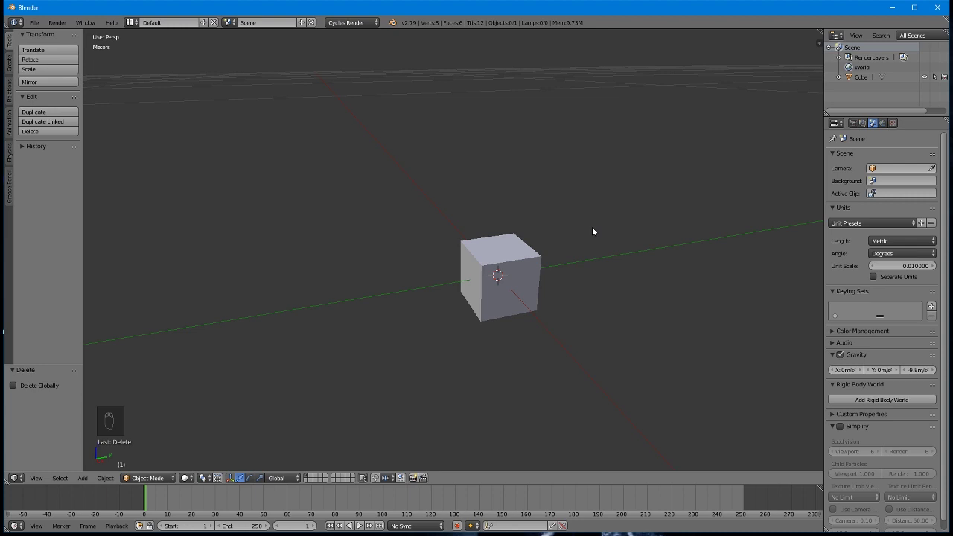
Step: Show the viewport sidebar and select the cube to read its 2cm X, Y, Z dimensions
key(n)
key(n)
click(819, 42)
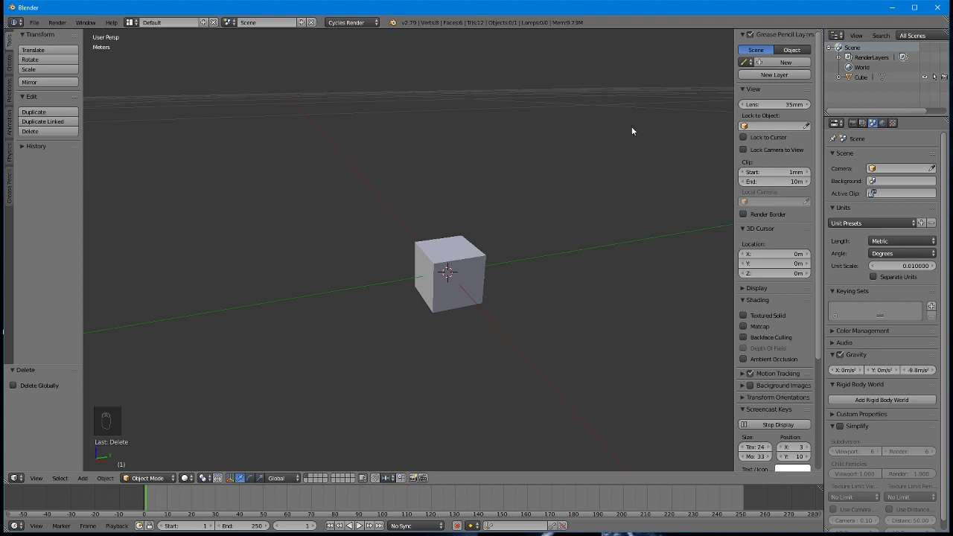
right_click(460, 269)
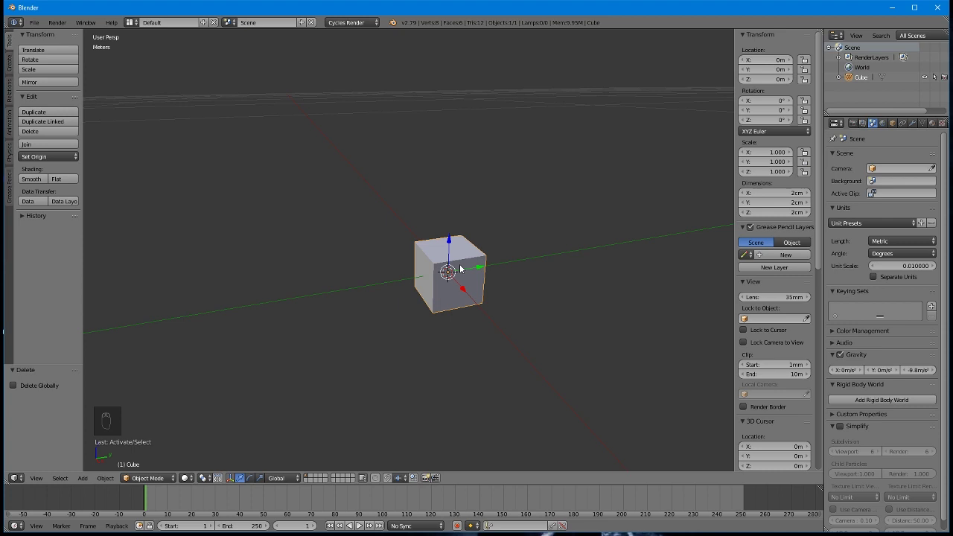
key(ctrl+z)
key(ctrl+shift+z)
scroll(459, 268, down, 8)
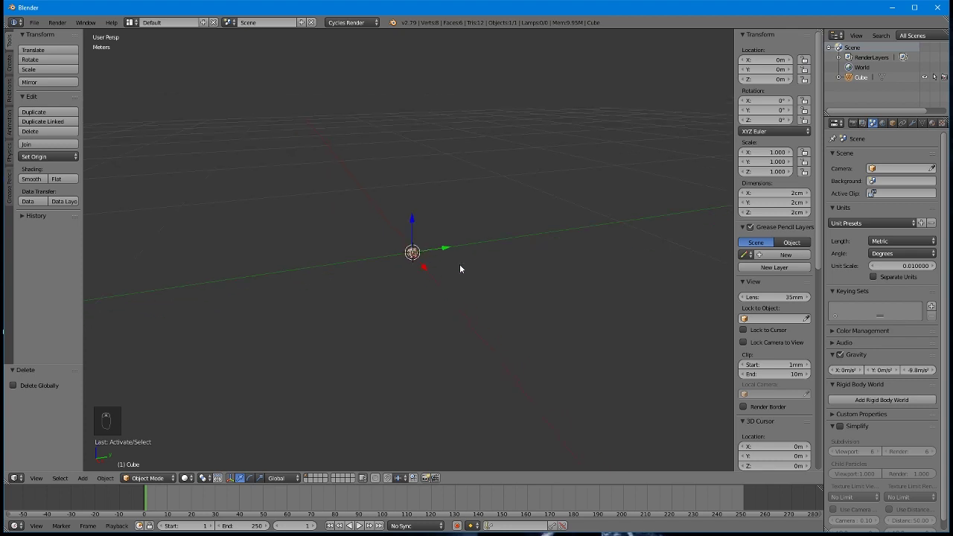
scroll(459, 268, down, 3)
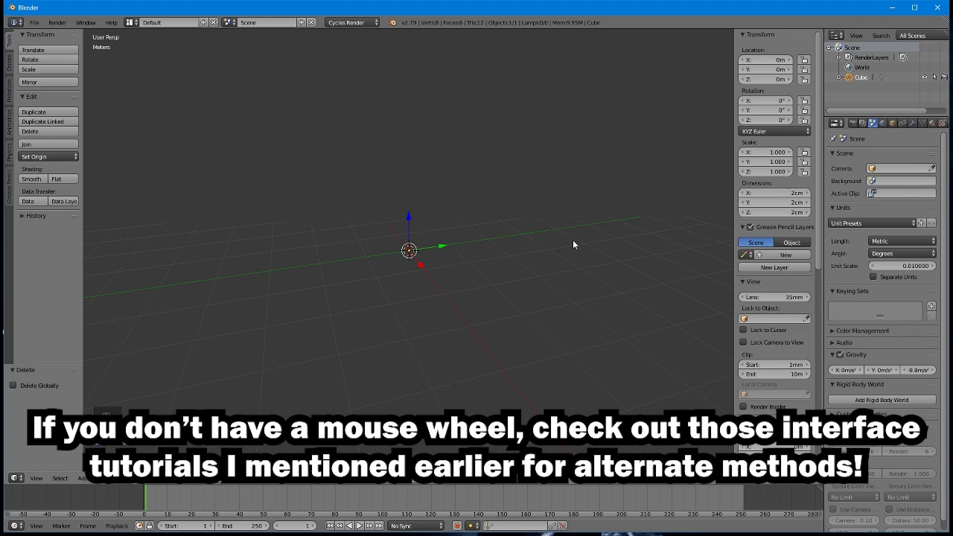
mouse_move(572, 240)
middle_down()
mouse_move(549, 258)
mouse_move(472, 279)
mouse_move(410, 279)
mouse_move(466, 283)
mouse_move(566, 253)
middle_up()
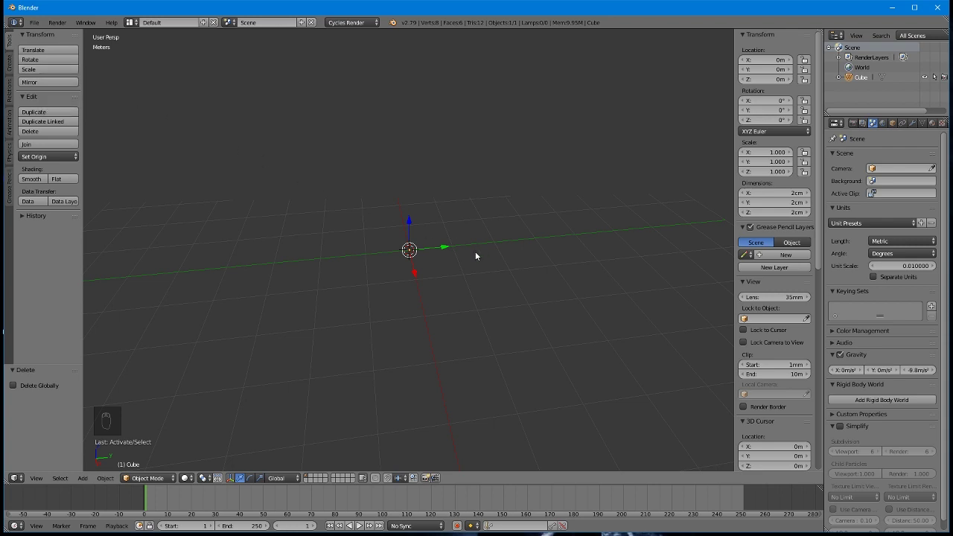
Step: Scale the cube by a factor of 100 so each side is 2m
key(s)
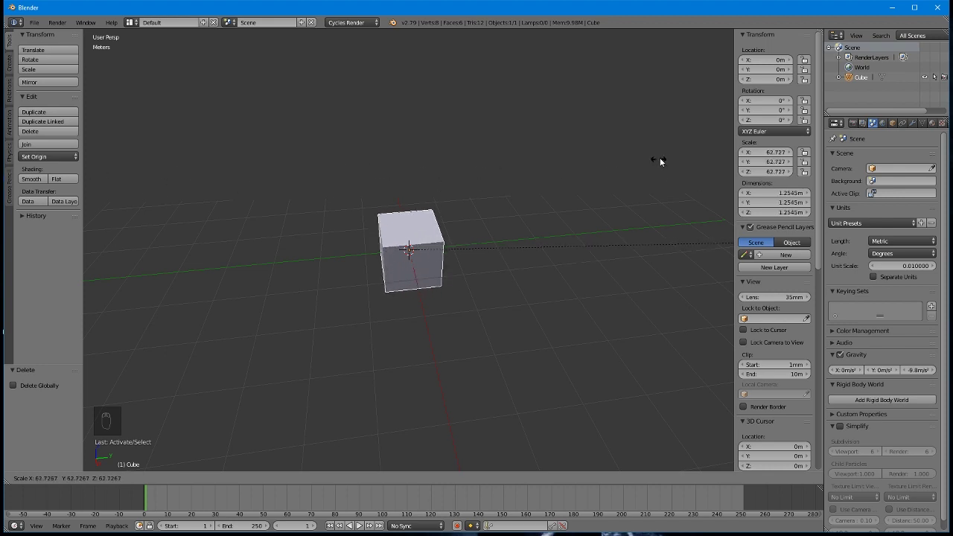
text(1)
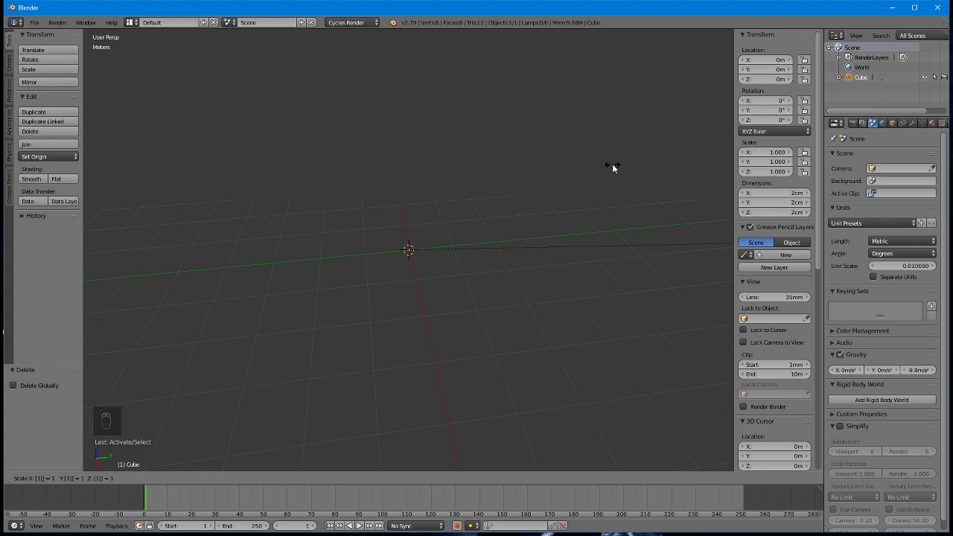
text(00)
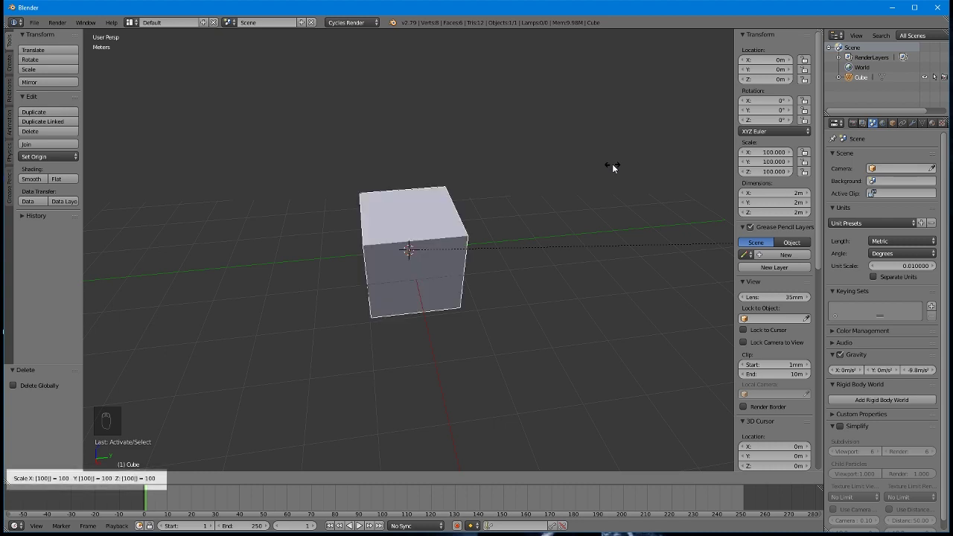
key(Return)
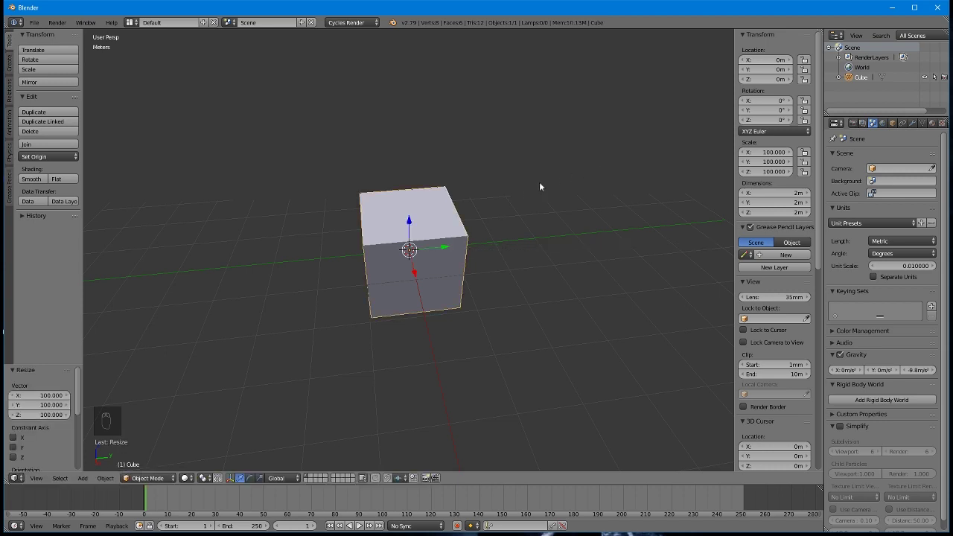
Step: Rotate the cube roughly -151 degrees around the X axis
key(super+Up)
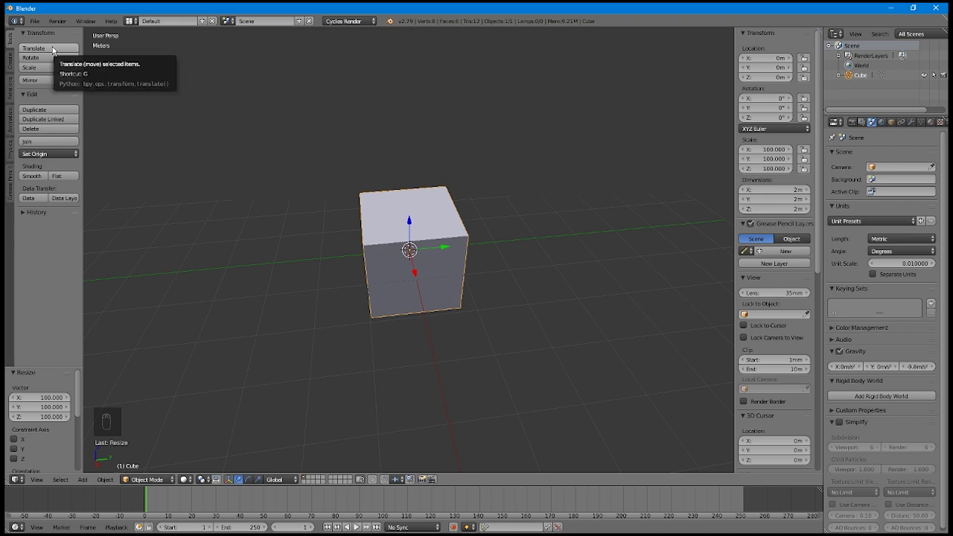
key(g)
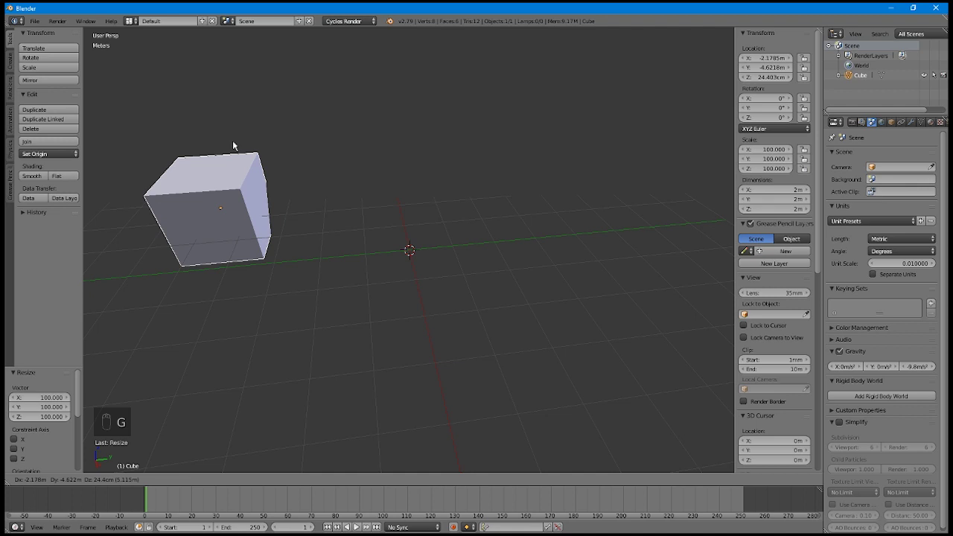
key(Escape)
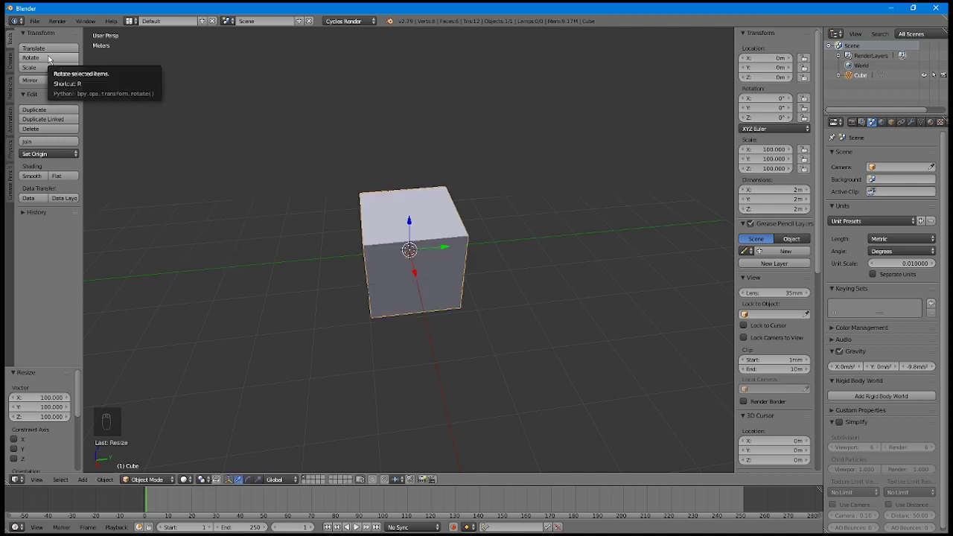
key(r)
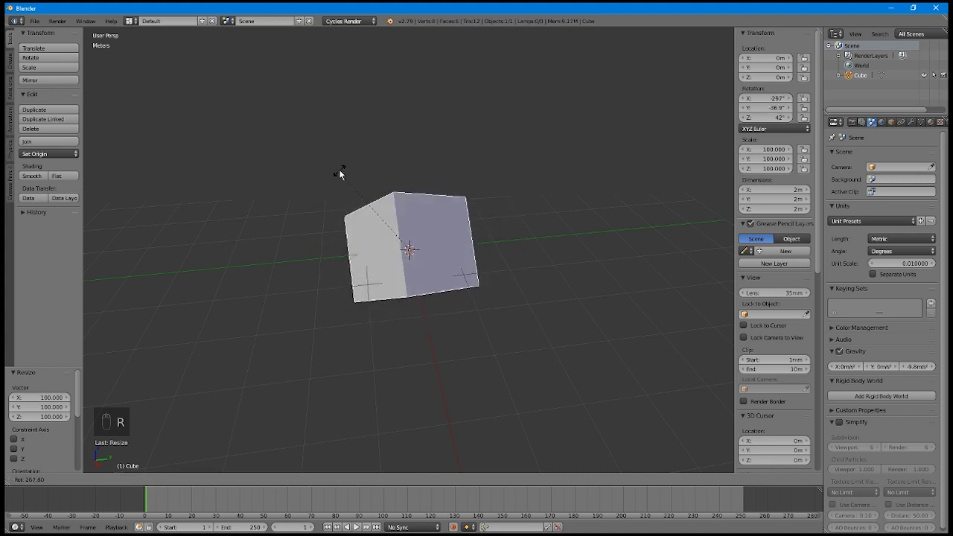
right_click(441, 157)
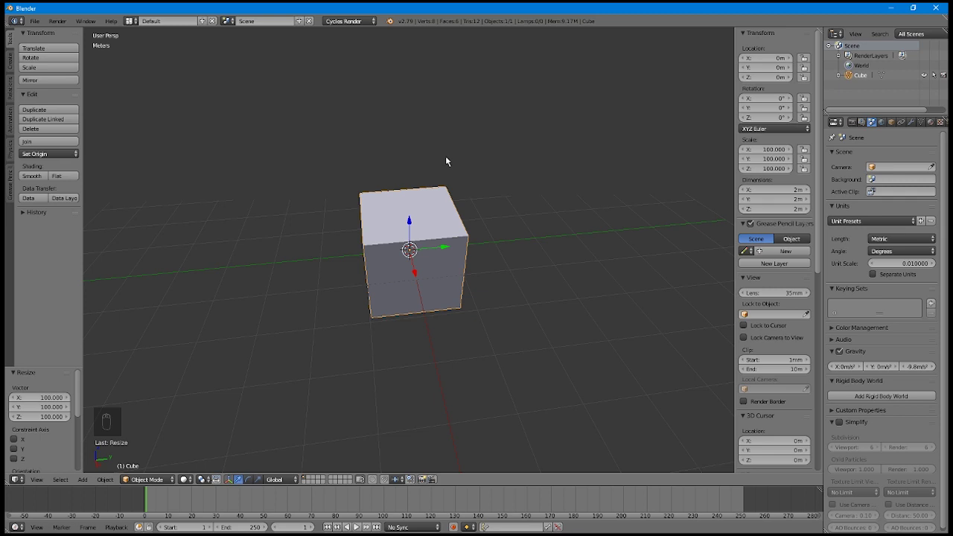
key(r)
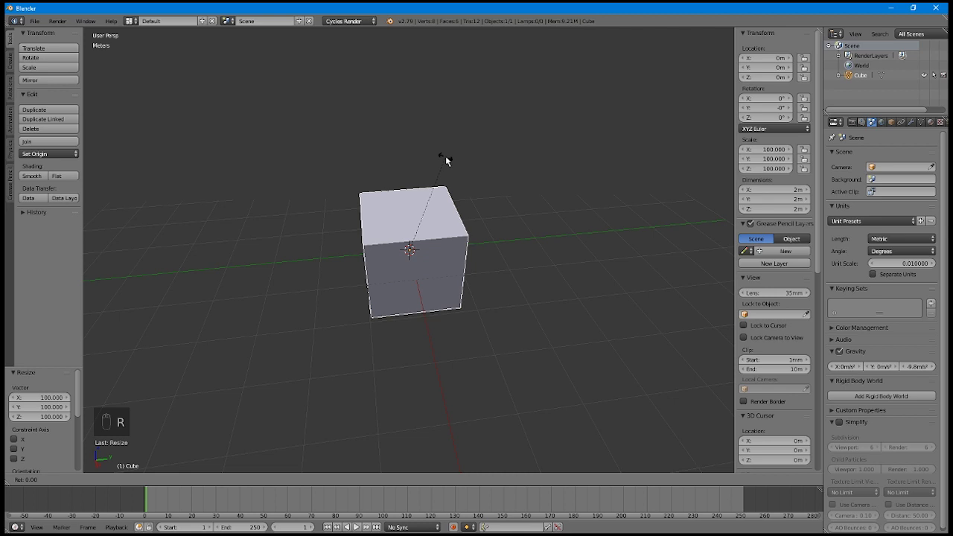
key(x)
key(x)
key(x)
key(x)
click(409, 280)
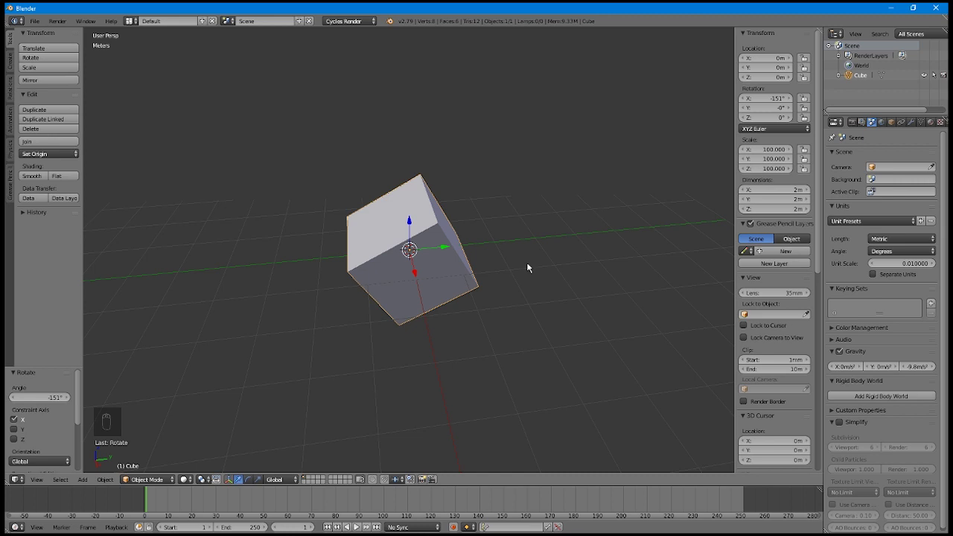
Step: Apply the cube's rotation and scale from the Object menu
click(106, 480)
mouse_move(116, 405)
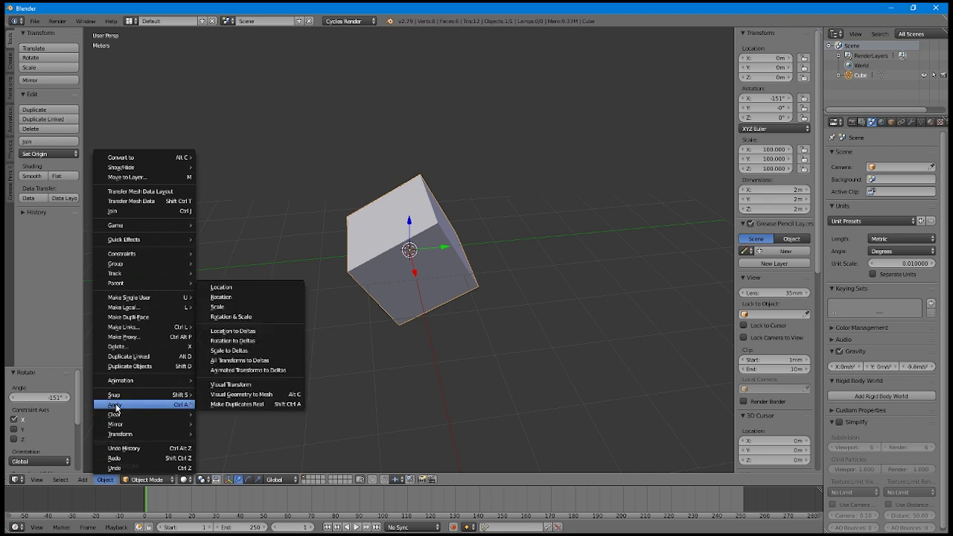
click(235, 317)
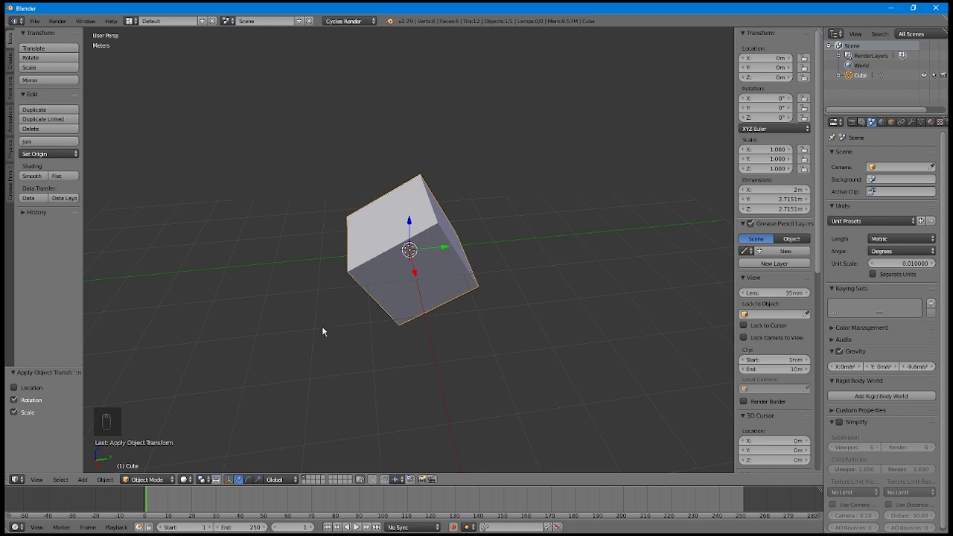
Step: Set the viewport's View Clip End to 100m
click(786, 370)
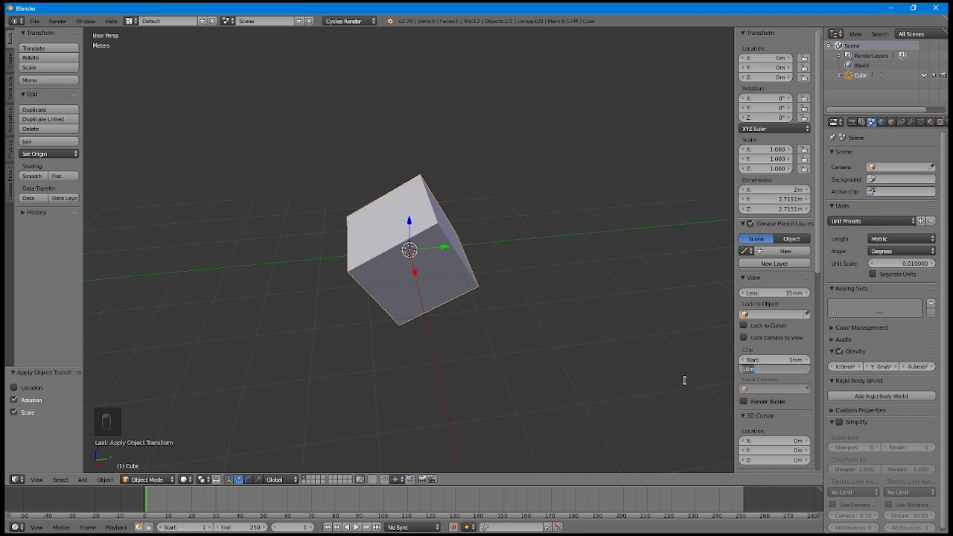
text(100)
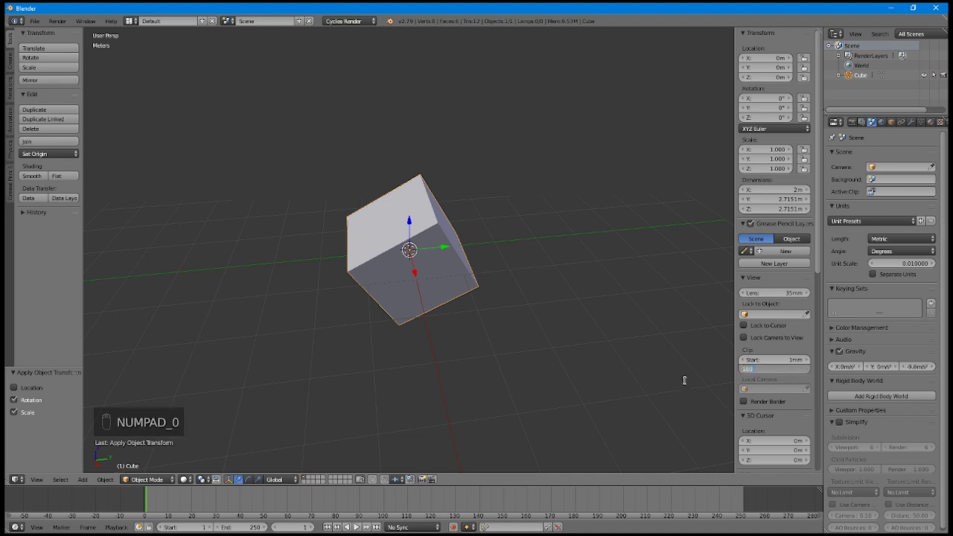
key(Return)
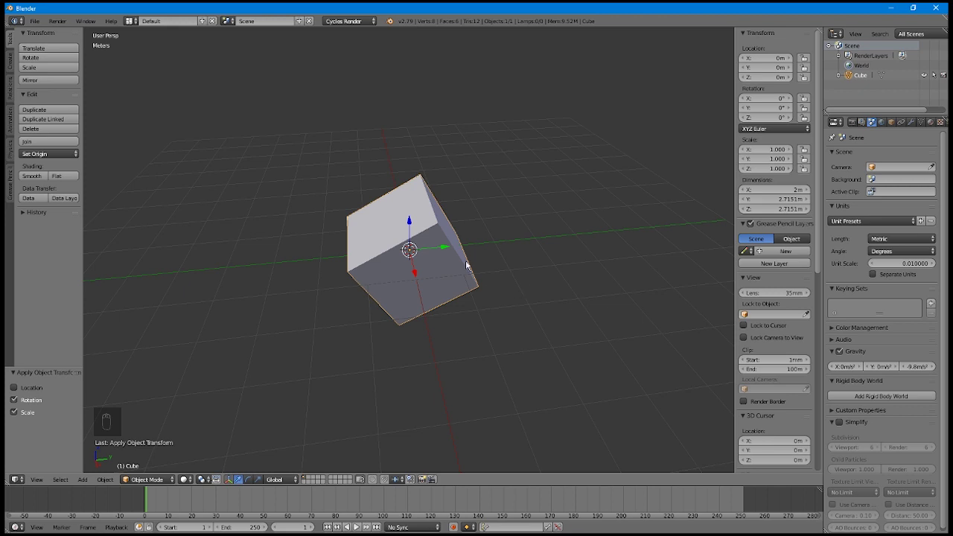
Step: Delete the cube, save the empty scene as the startup file, then choose Load Factory Settings
key(Delete)
click(434, 248)
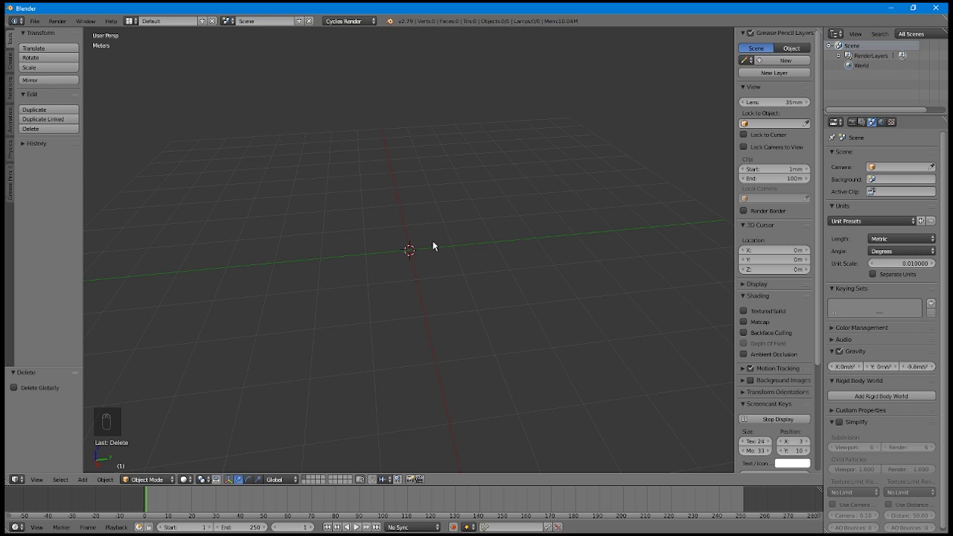
click(34, 22)
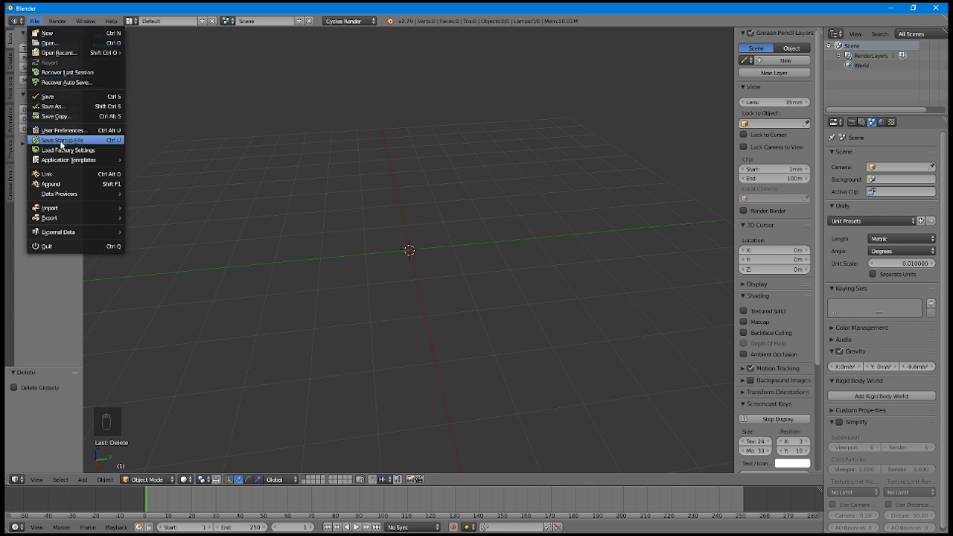
click(62, 141)
click(62, 143)
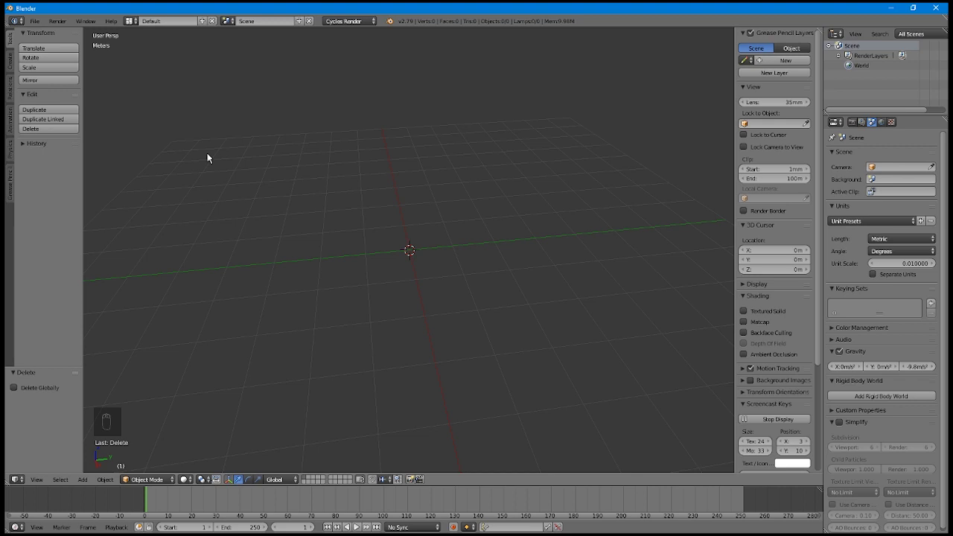
click(35, 22)
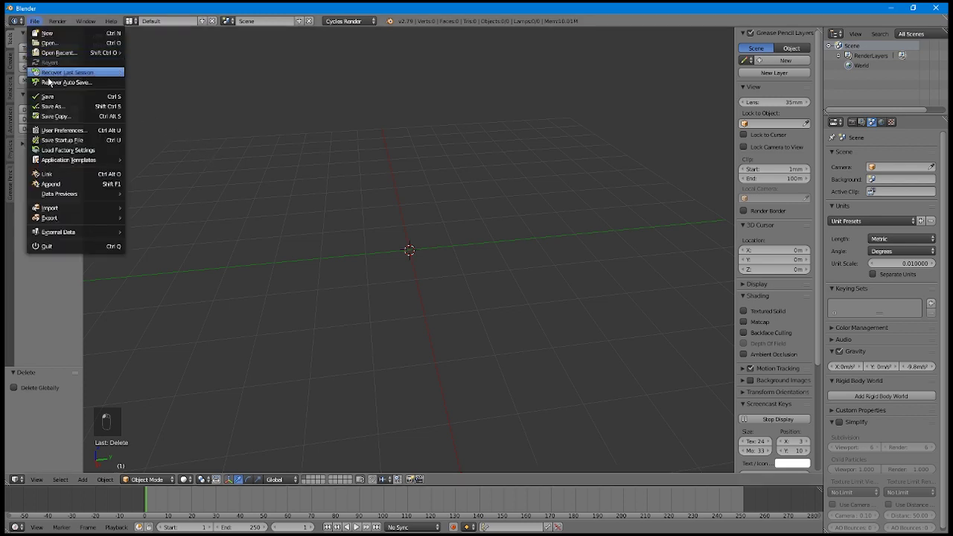
click(80, 153)
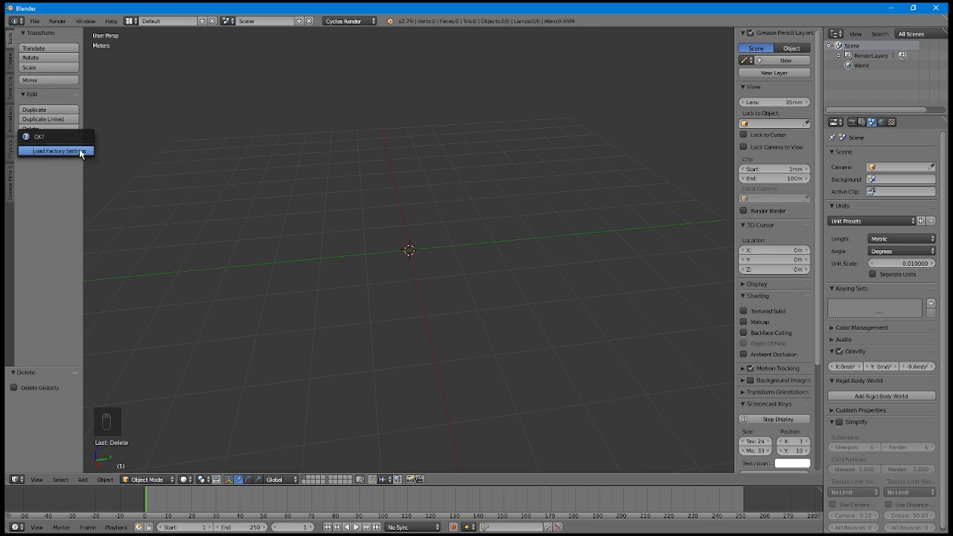
Step: Confirm the Load Factory Settings reset
click(82, 151)
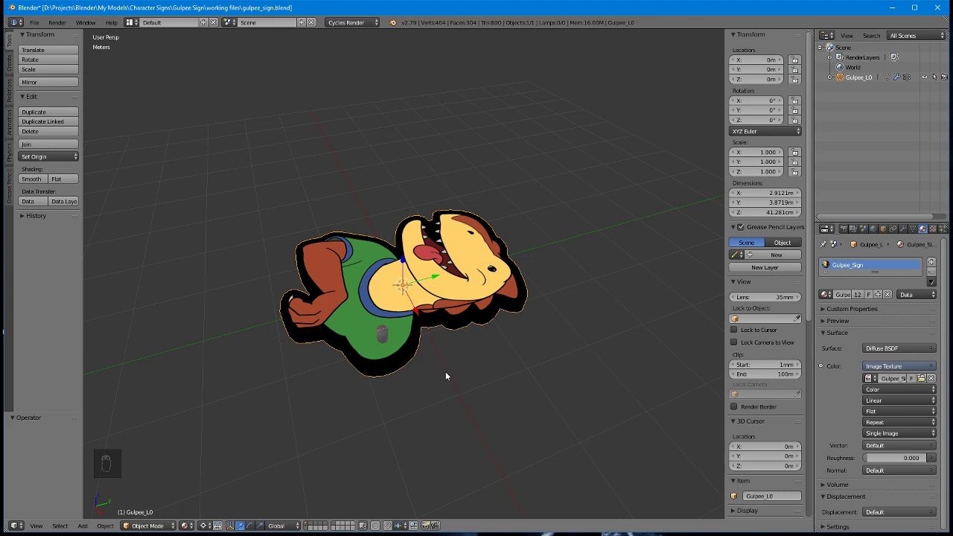
Step: Rotate the Gulpee sign 180° around Z, then -90° around X to stand it upright
key(r)
text(z)
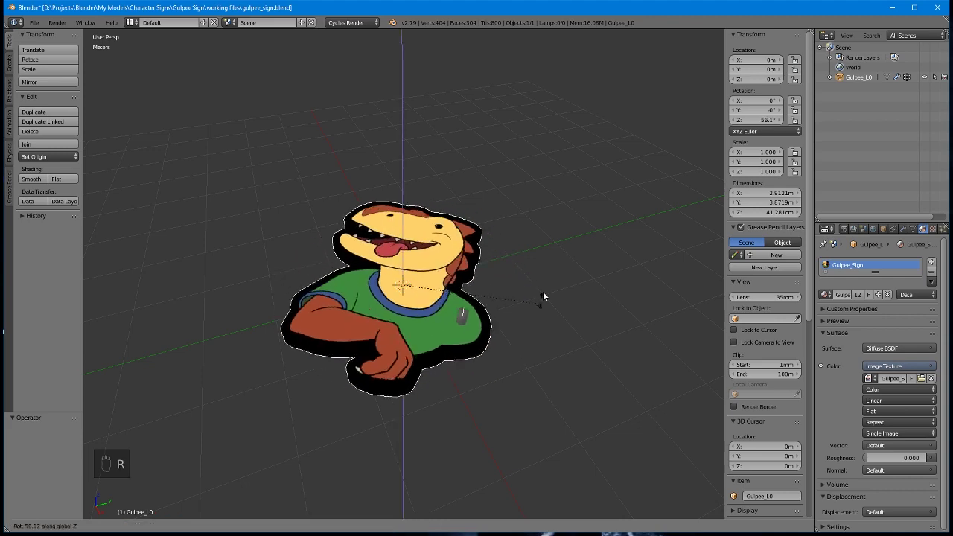
text(180)
key(Return)
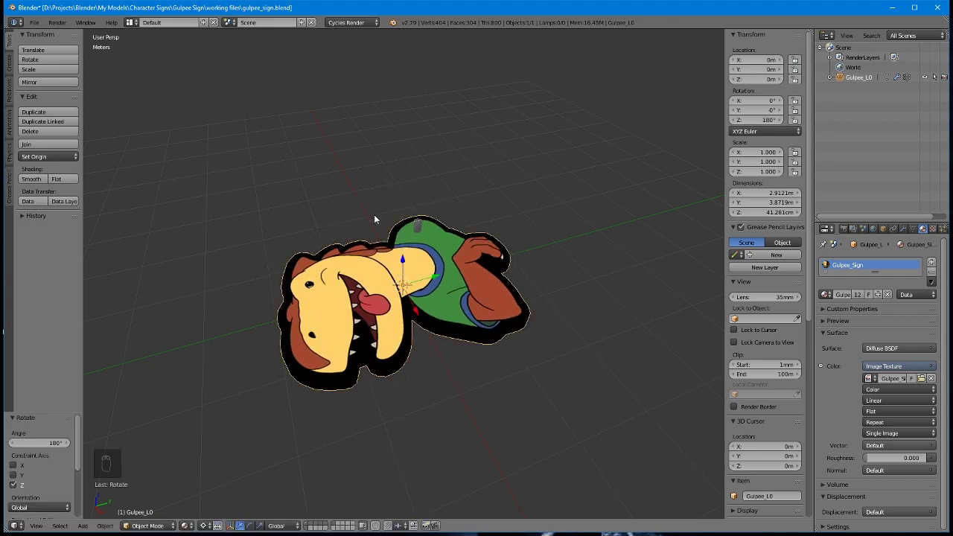
key(r)
text(x)
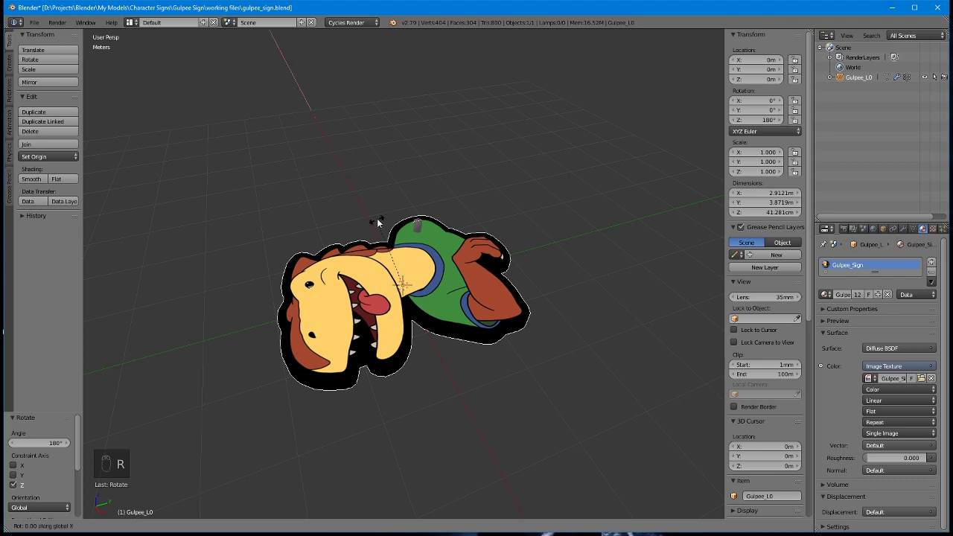
text(-90)
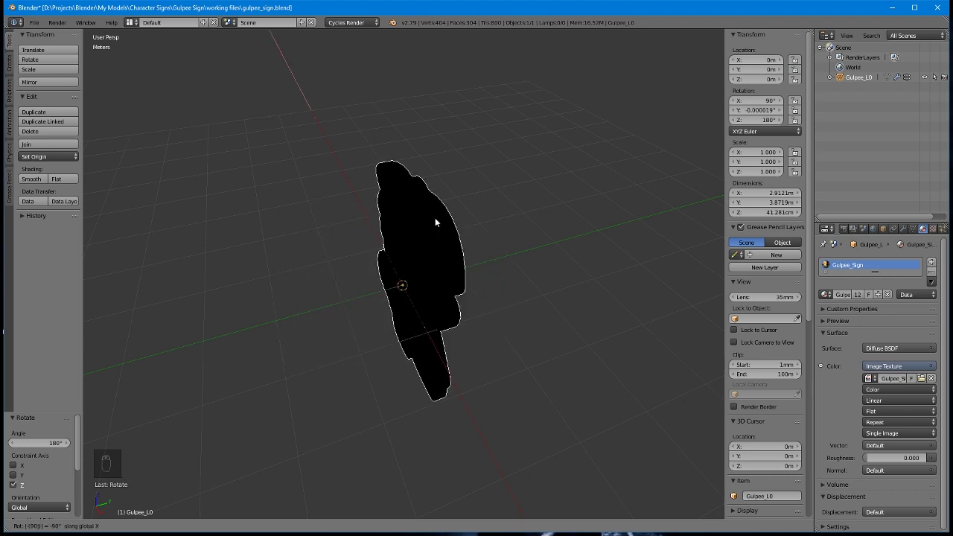
key(Return)
Step: Apply the sign's rotation and scale so it reads 0° rotation
middle_drag(587, 286, 549, 268)
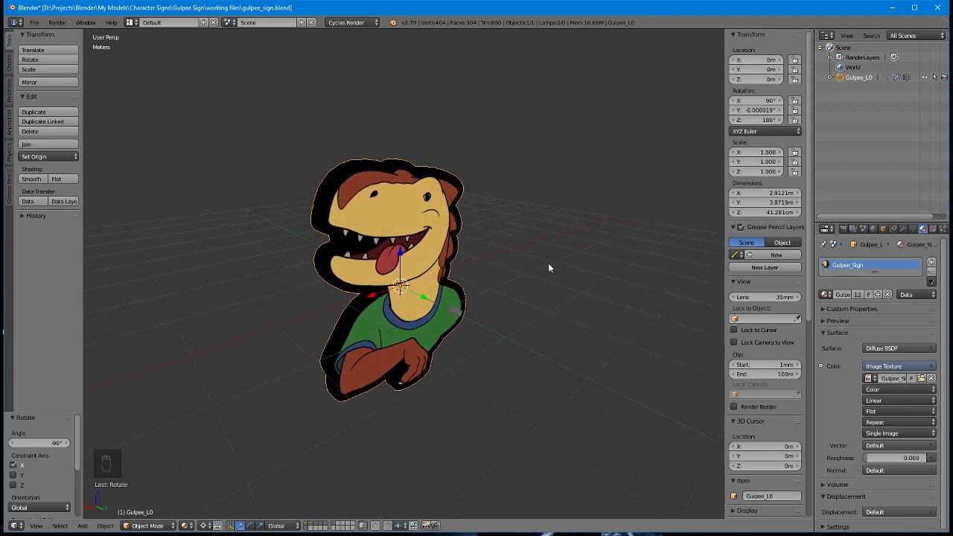
click(105, 525)
mouse_move(153, 452)
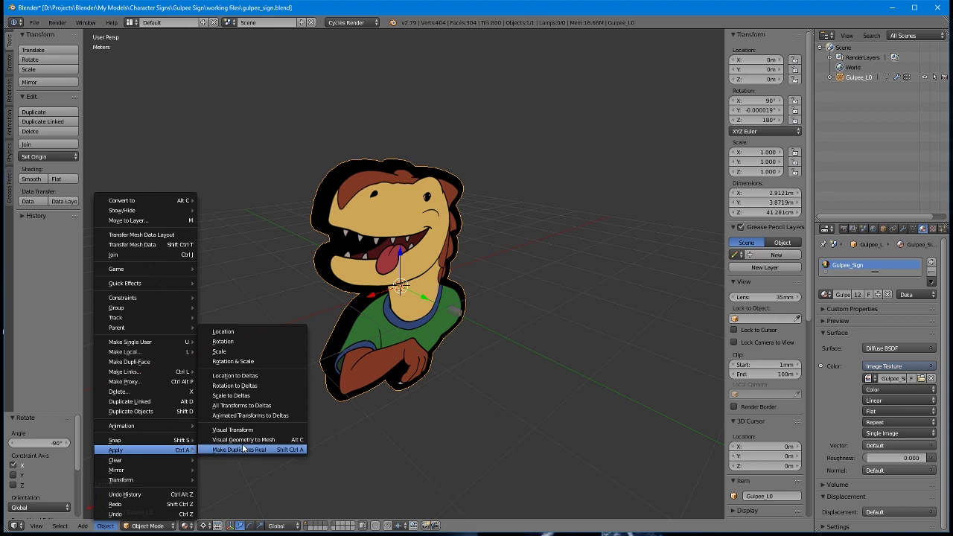
click(237, 362)
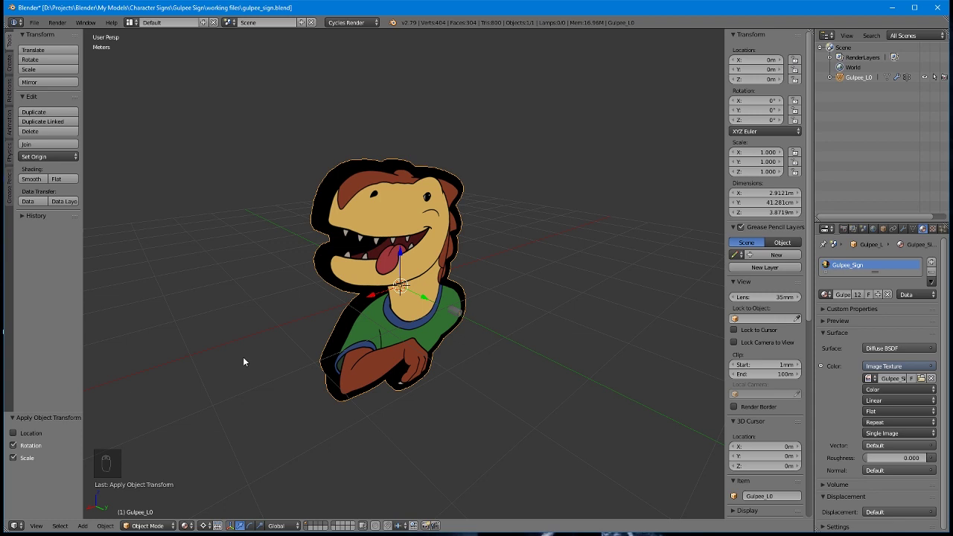
Step: Start an FBX export of gulpee_sign.fbx using FBX 6.1 ASCII with Y Forward and Z Up
click(34, 22)
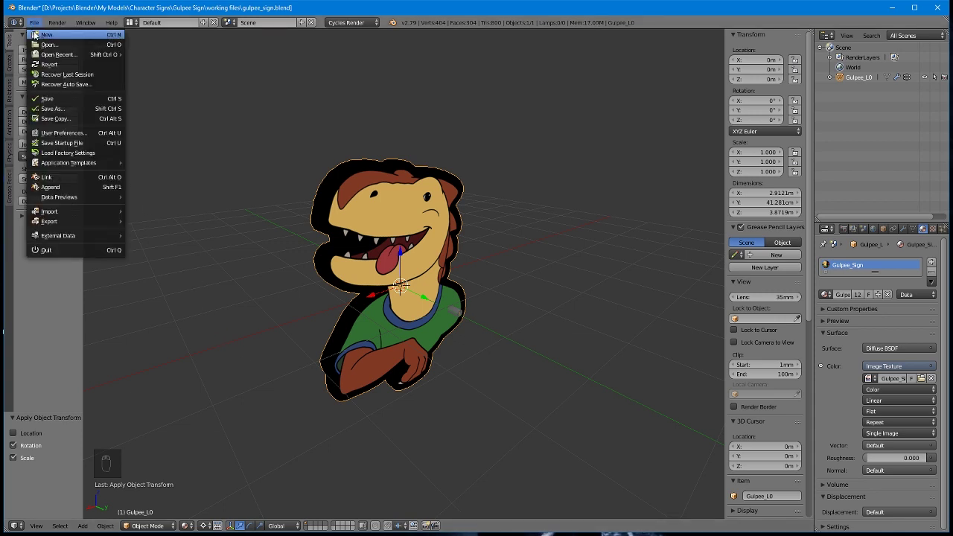
mouse_move(73, 222)
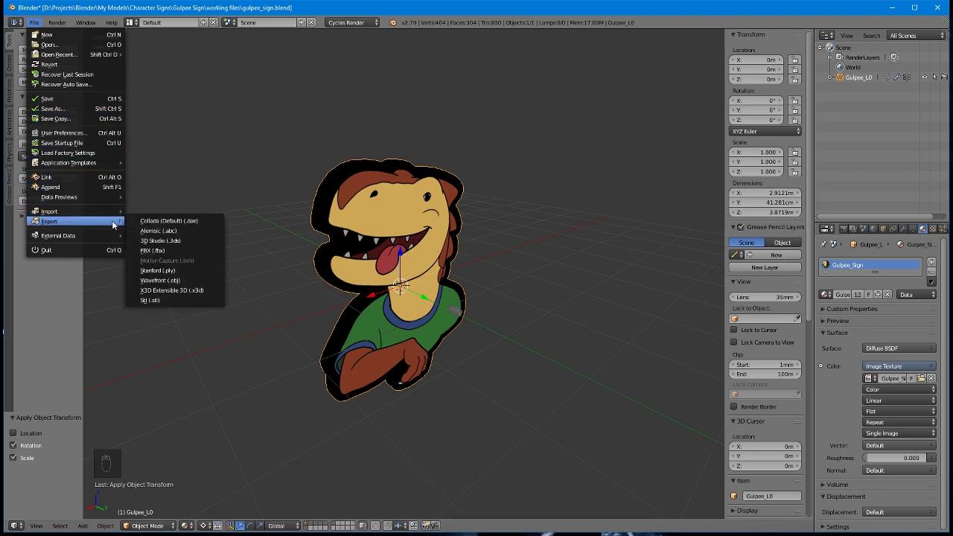
click(168, 250)
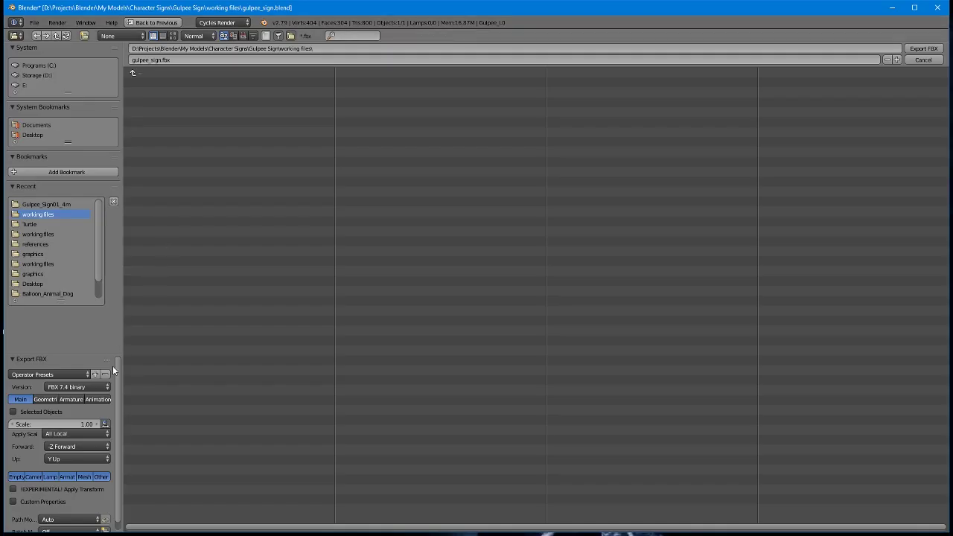
click(102, 386)
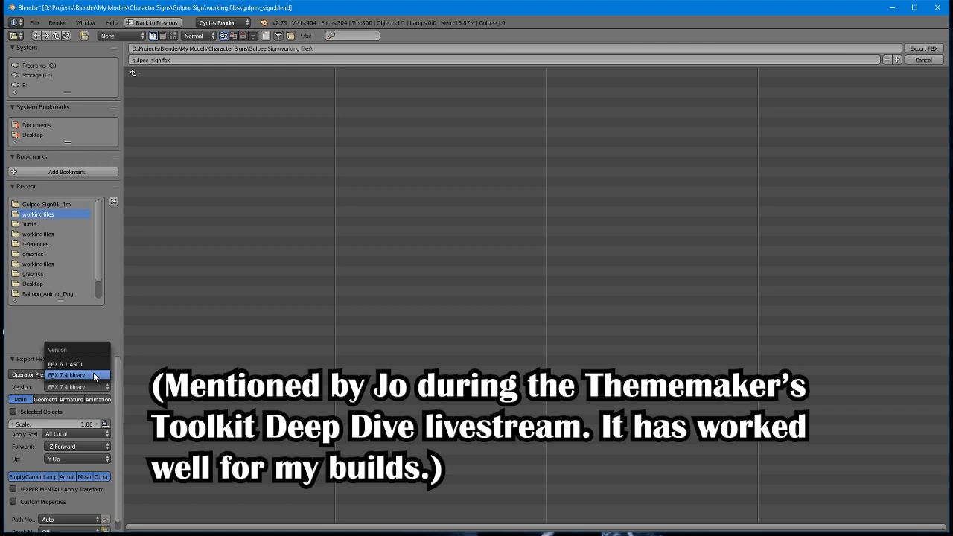
click(88, 363)
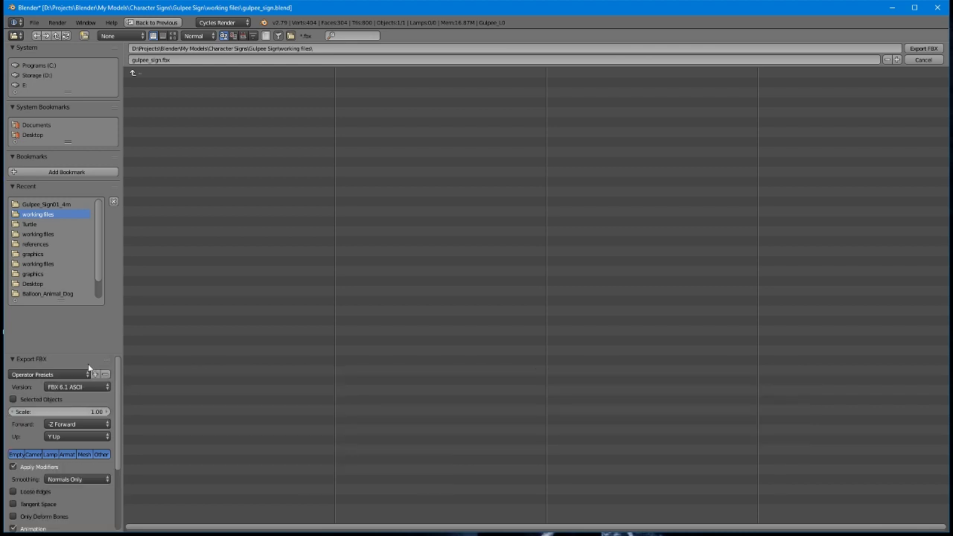
click(105, 424)
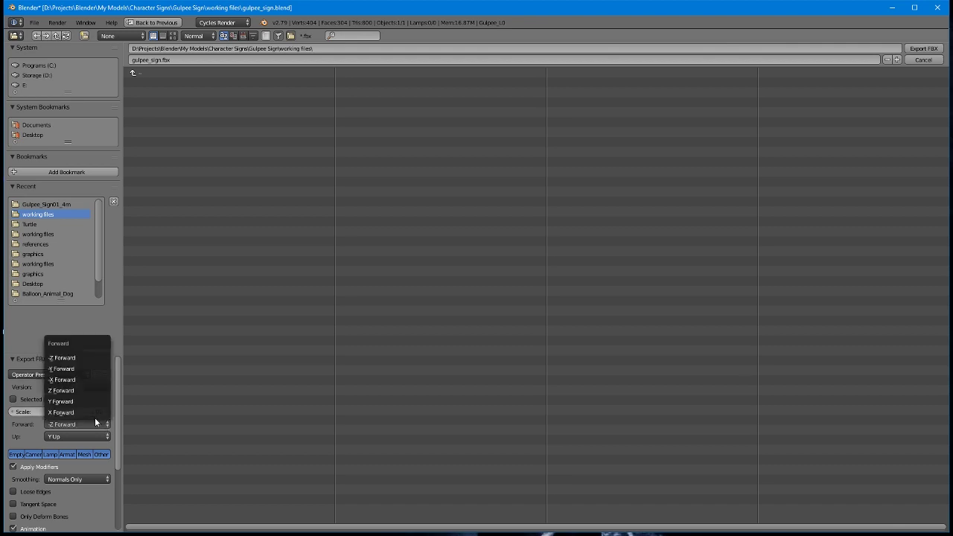
click(78, 401)
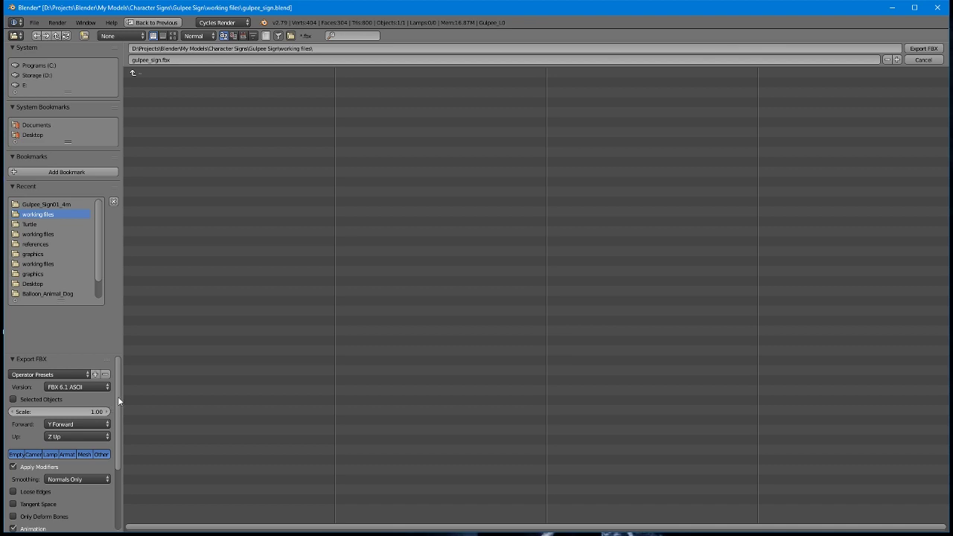
Step: Disable the Animation option in the Export FBX panel, greying out its action and keyframe settings
drag(118, 396, 119, 428)
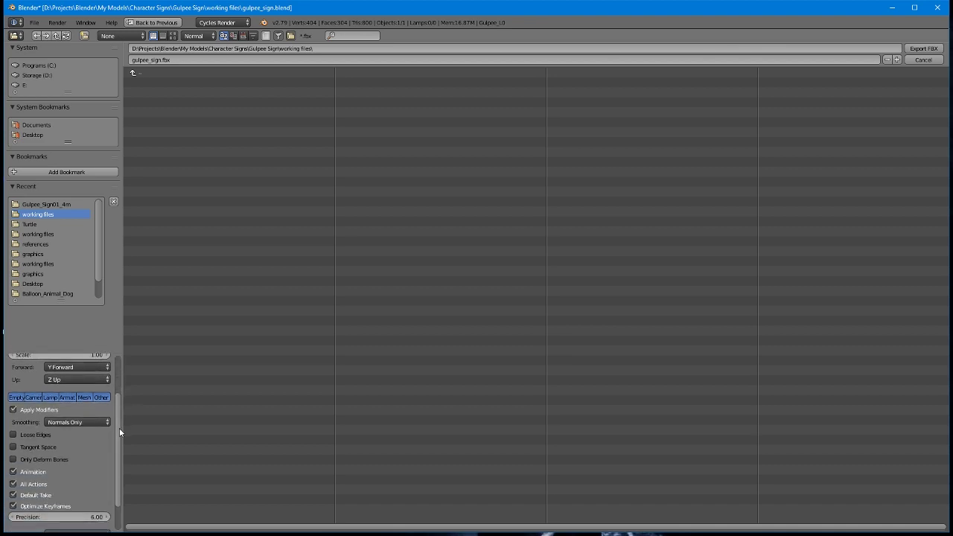
click(12, 472)
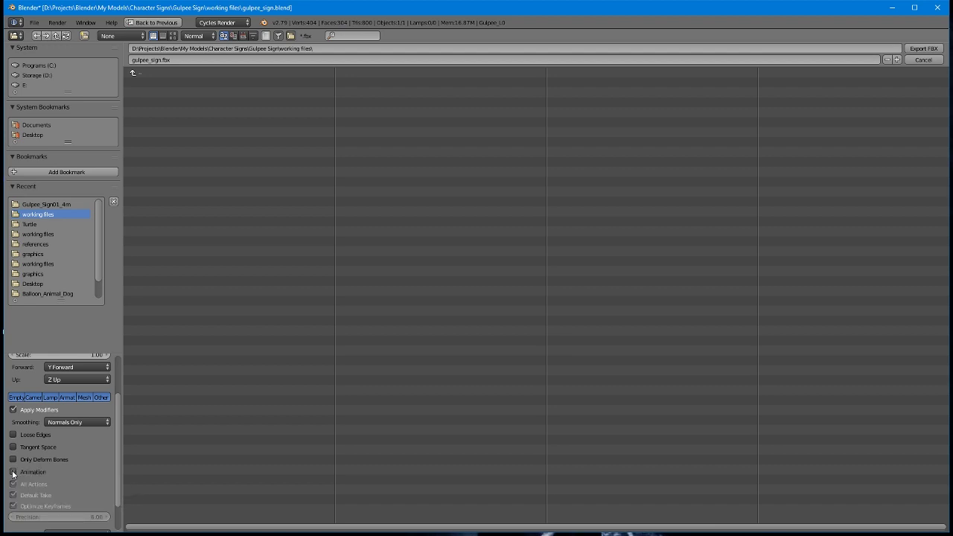